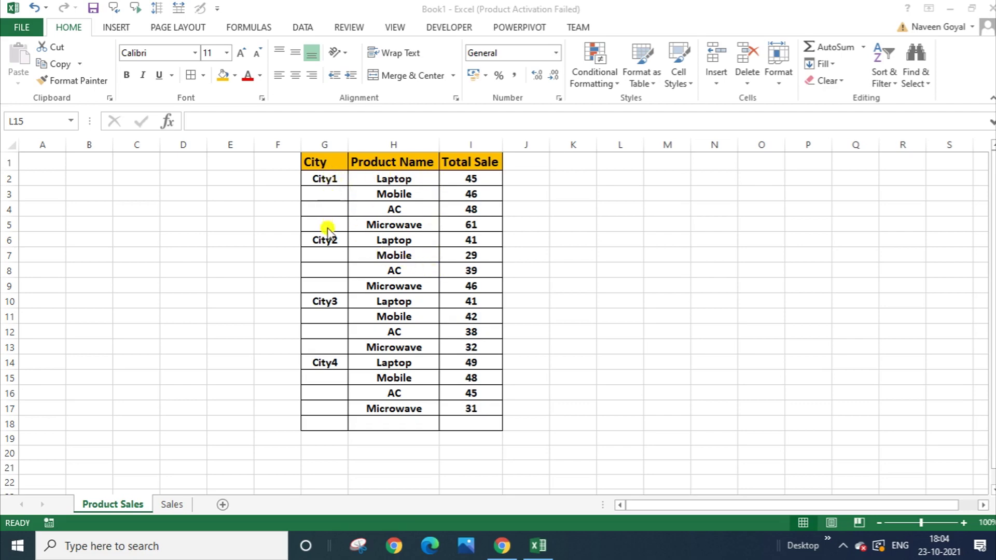
pyautogui.moveTo(324, 239); pyautogui.dragTo(460, 239)
pyautogui.moveTo(321, 299); pyautogui.dragTo(457, 306)
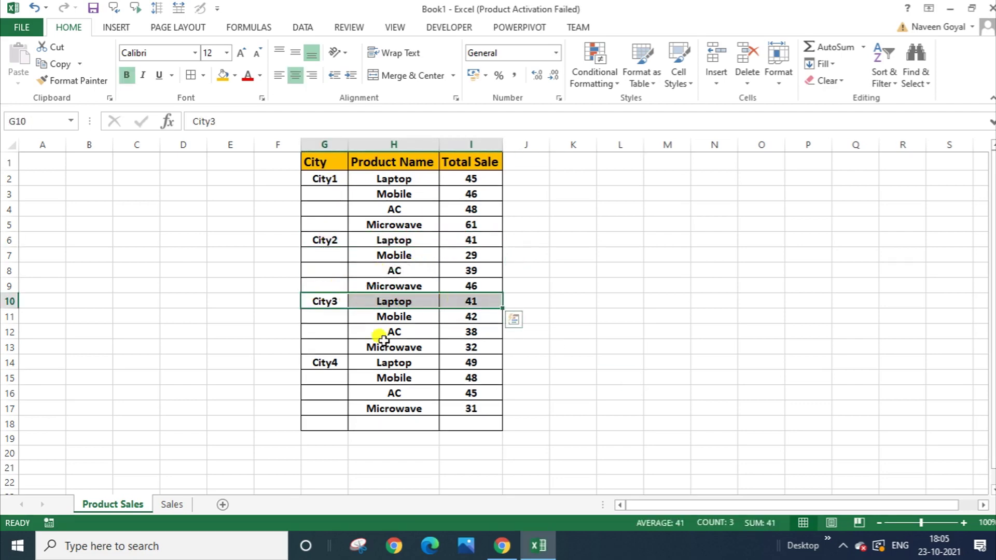
pyautogui.click(325, 358)
pyautogui.moveTo(324, 358); pyautogui.dragTo(458, 362)
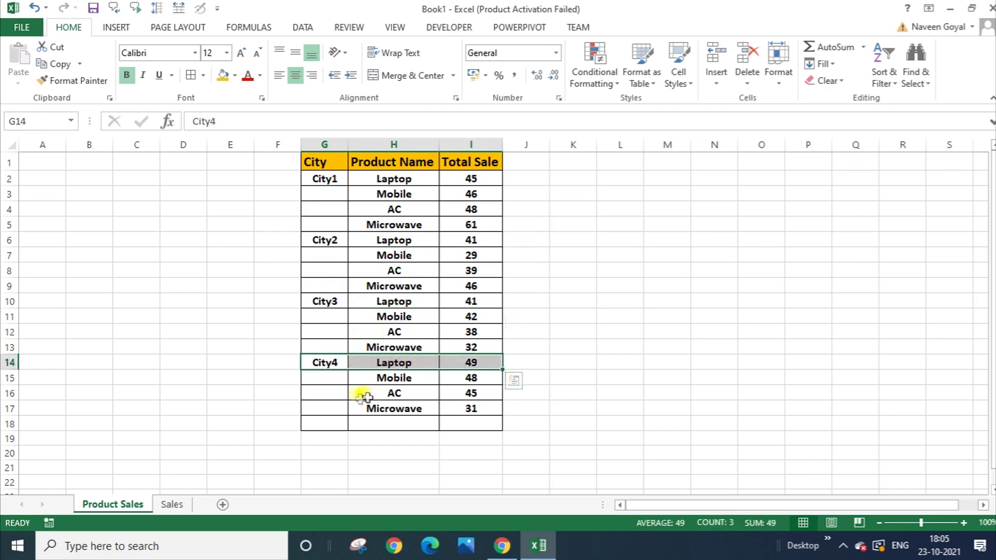
pyautogui.moveTo(317, 422); pyautogui.dragTo(469, 422)
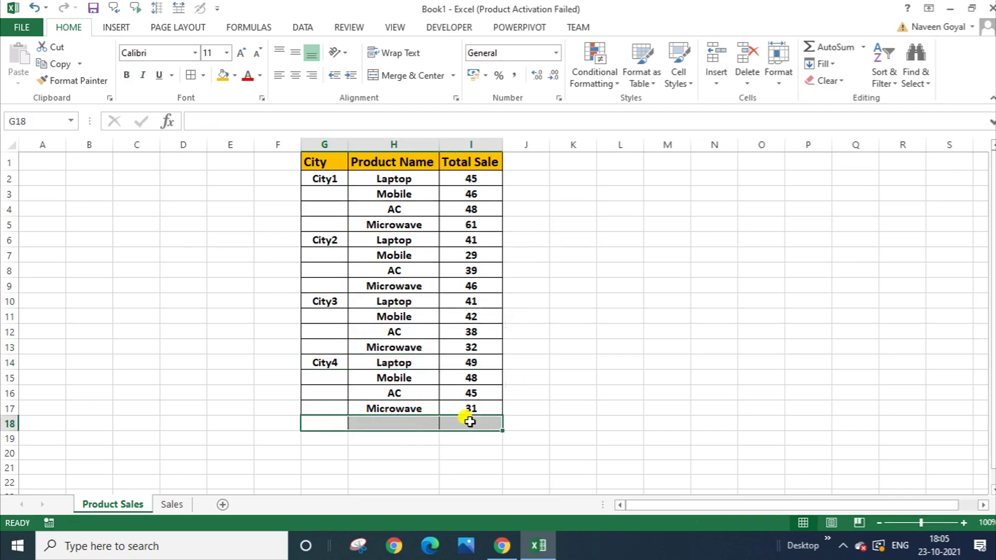
pyautogui.click(585, 423)
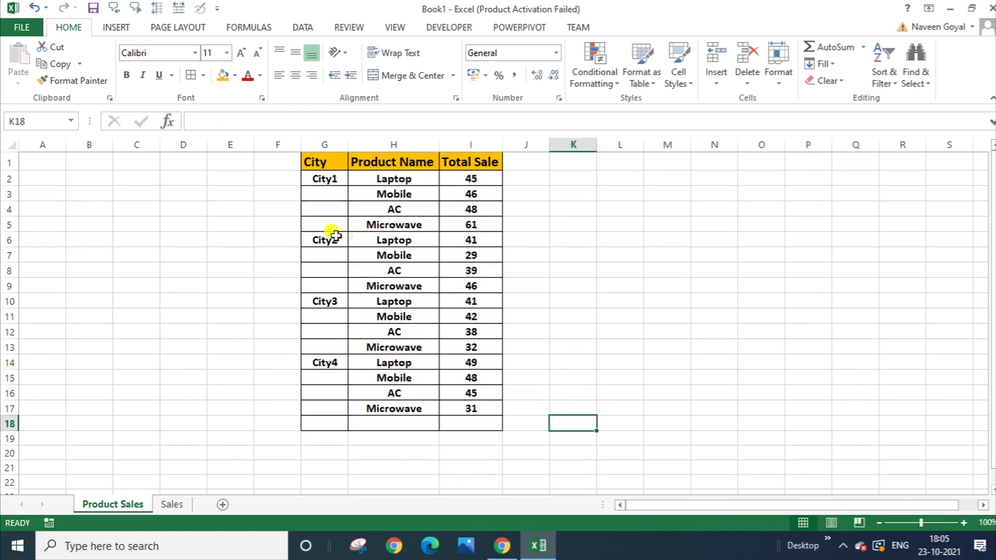
# Insert an empty row above the City2 Laptop row.
pyautogui.click(4, 239)
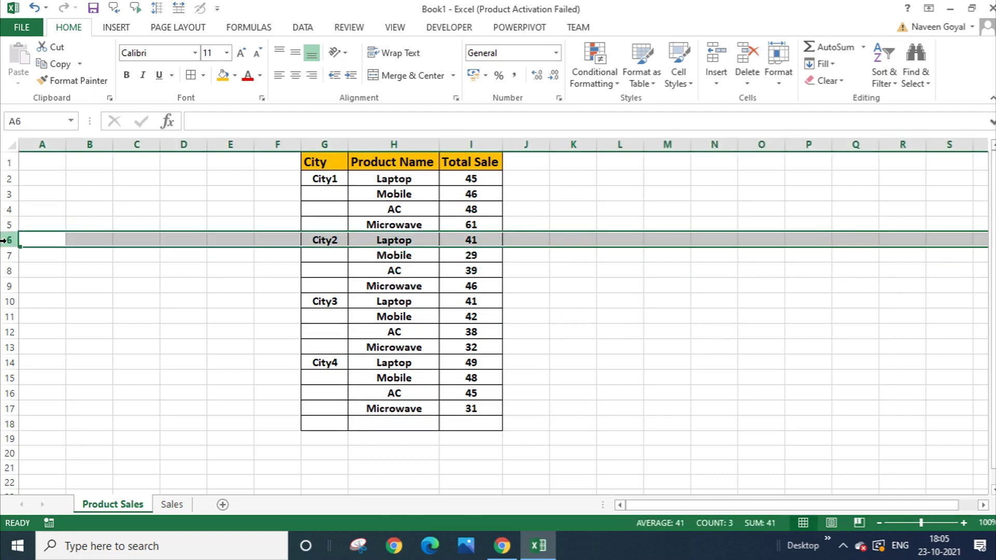
pyautogui.rightClick(4, 240)
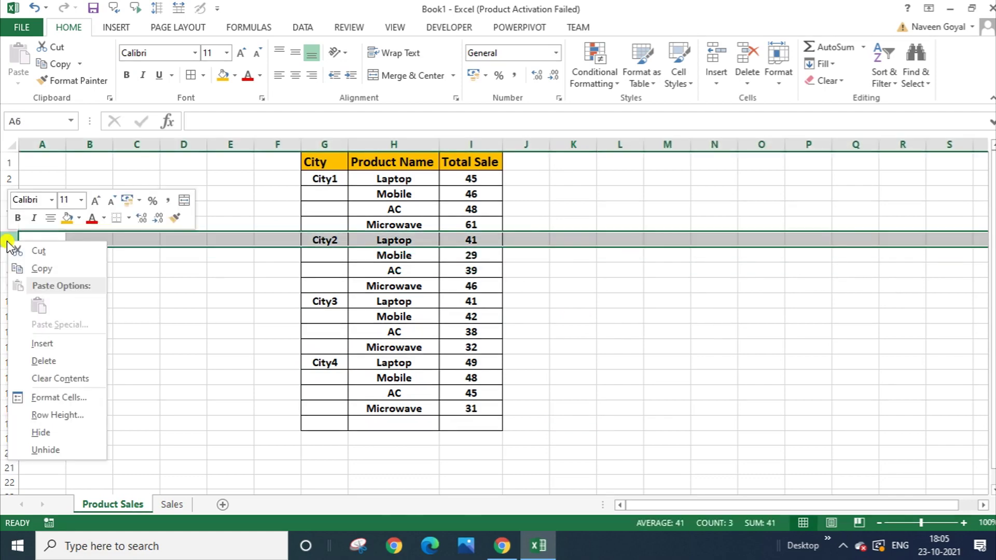
pyautogui.click(44, 343)
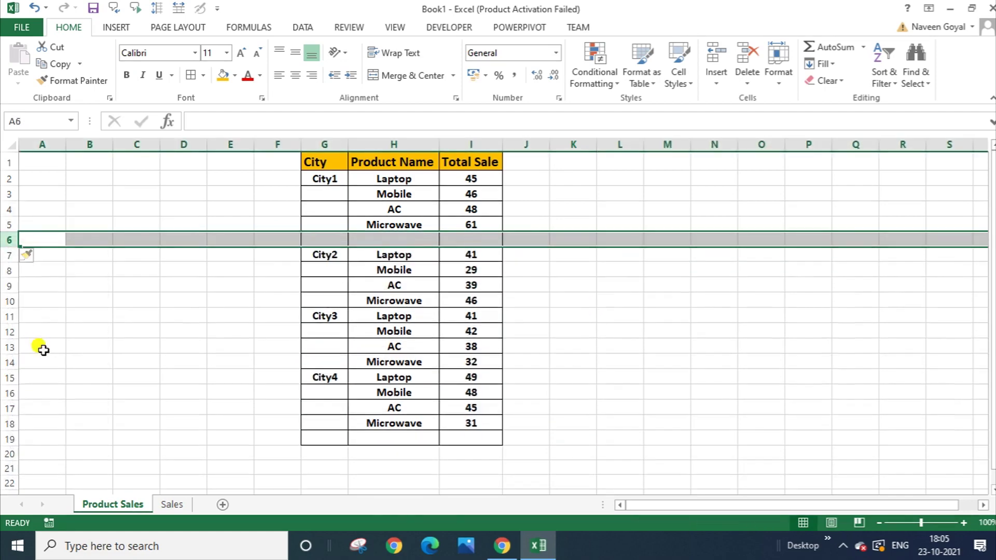
pyautogui.click(601, 346)
# Add an AutoSum of I2:I5 in cell I6 for City1's total sale.
pyautogui.click(473, 235)
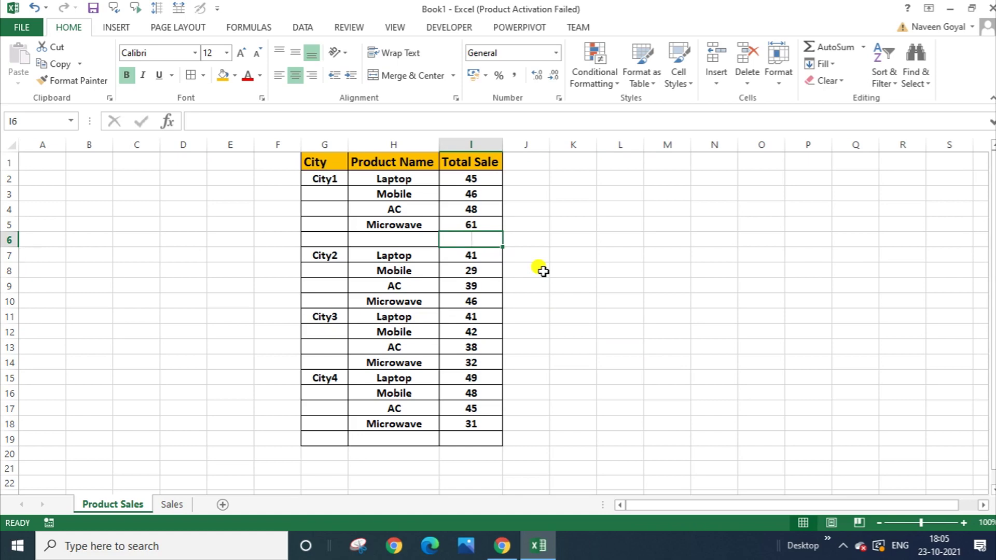
pyautogui.hotkey('alt', '=')
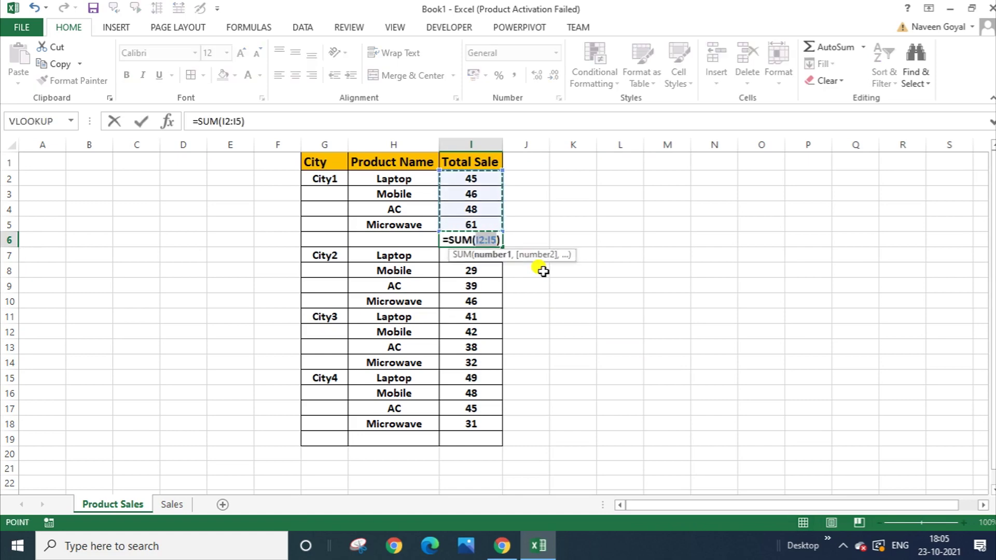
pyautogui.press('Return')
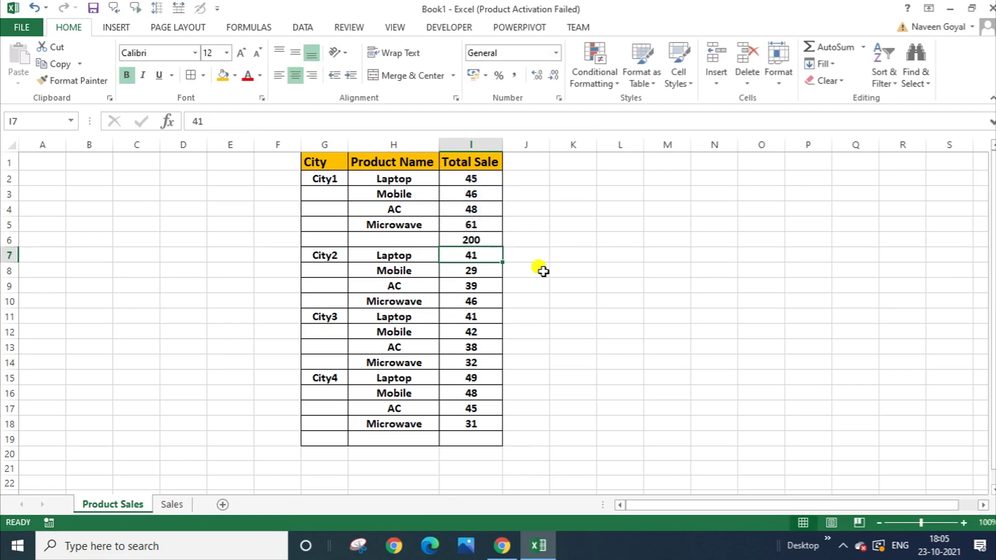
pyautogui.click(483, 239)
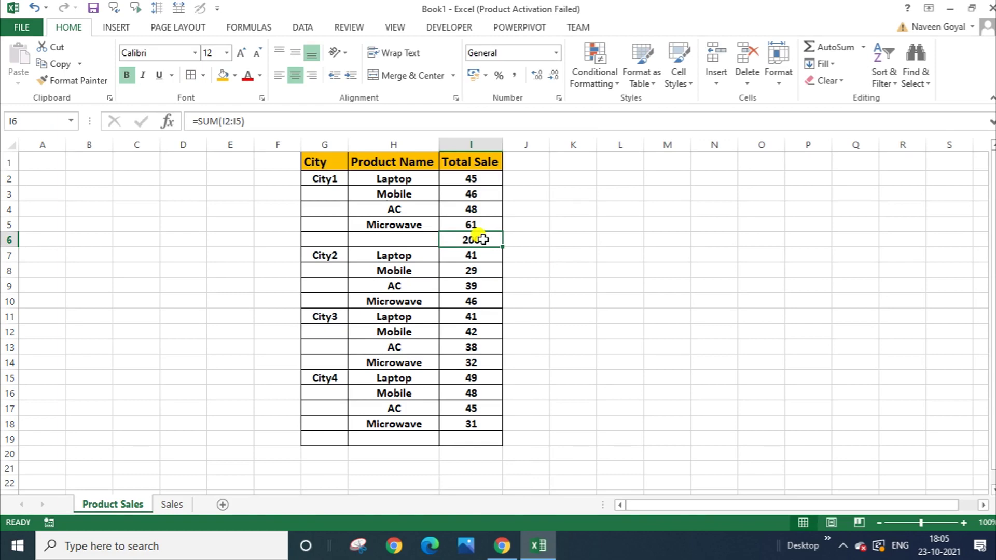
# Undo the City1 sum formula and the row inserted above City2.
pyautogui.hotkey('ctrl', 'z')
pyautogui.hotkey('ctrl', 'z')
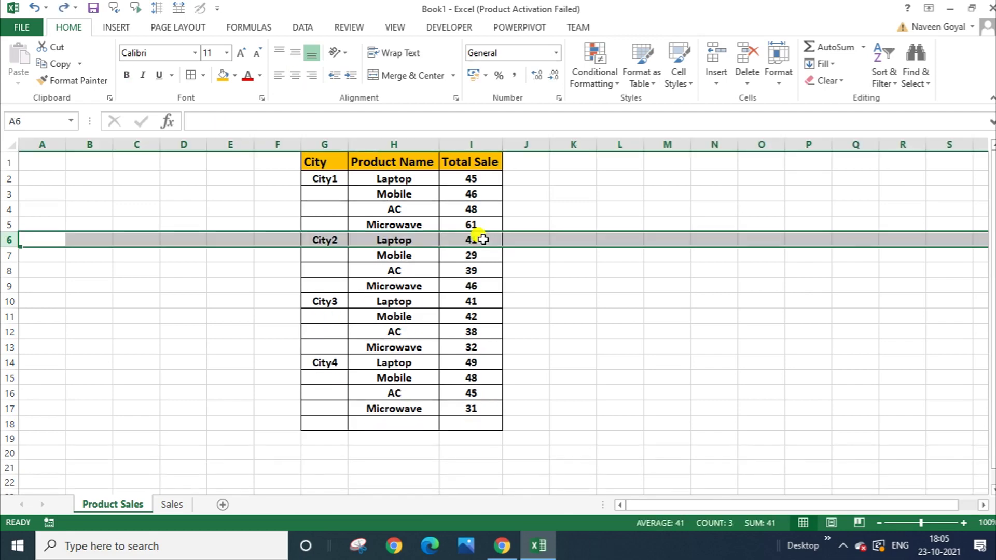
pyautogui.click(578, 315)
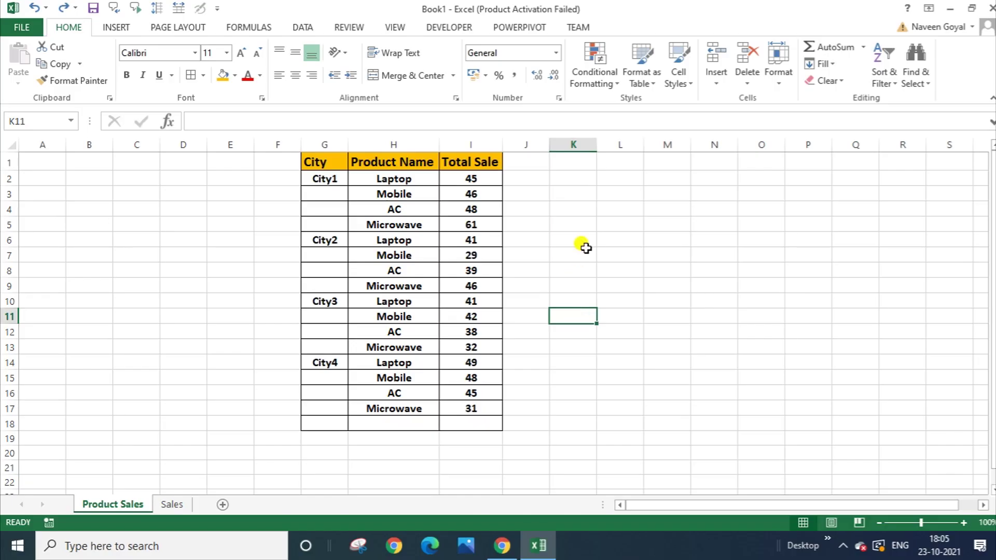
pyautogui.click(585, 250)
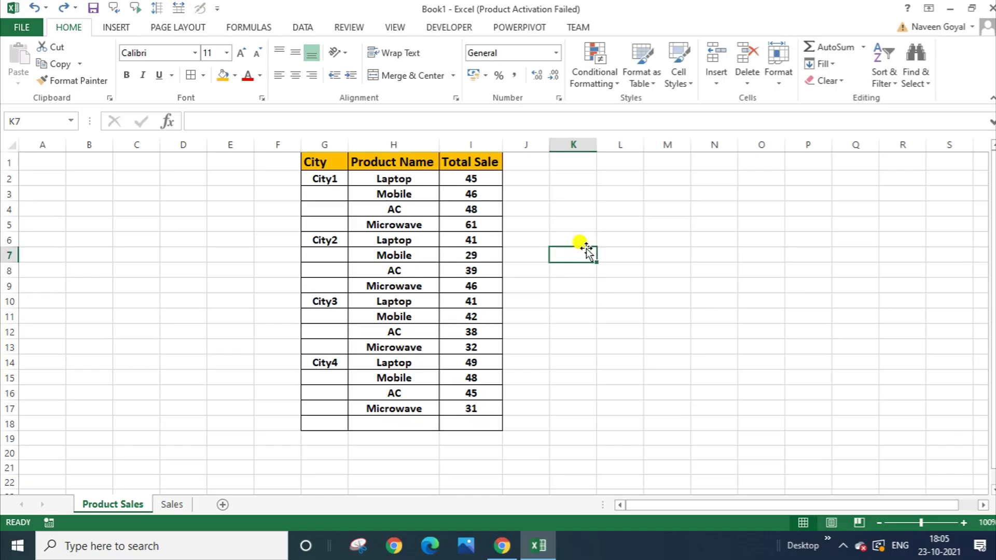
# Select only the cells containing constants in the City range G2:G18 using Go To Special.
pyautogui.click(332, 180)
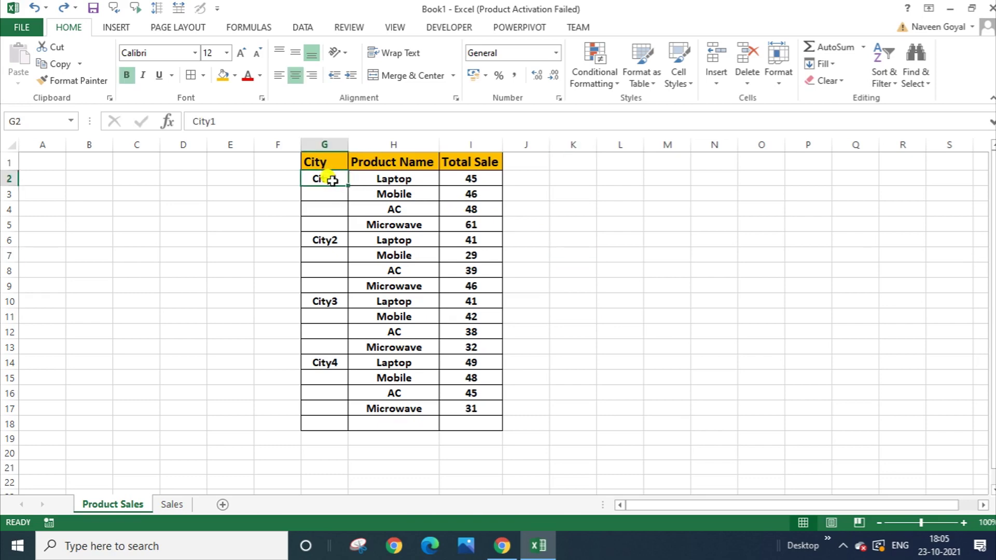
pyautogui.moveTo(332, 180); pyautogui.dragTo(322, 428)
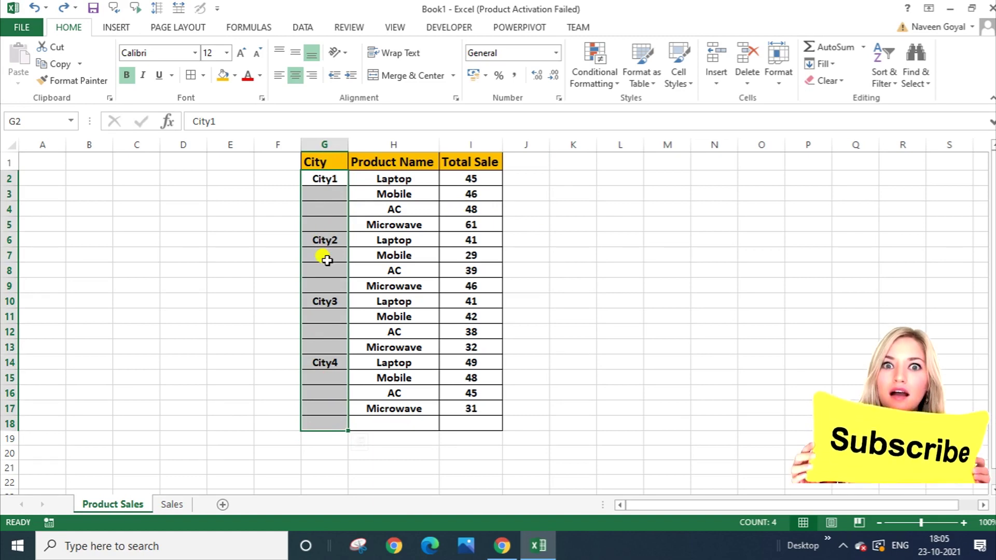
pyautogui.hotkey('ctrl', 'g')
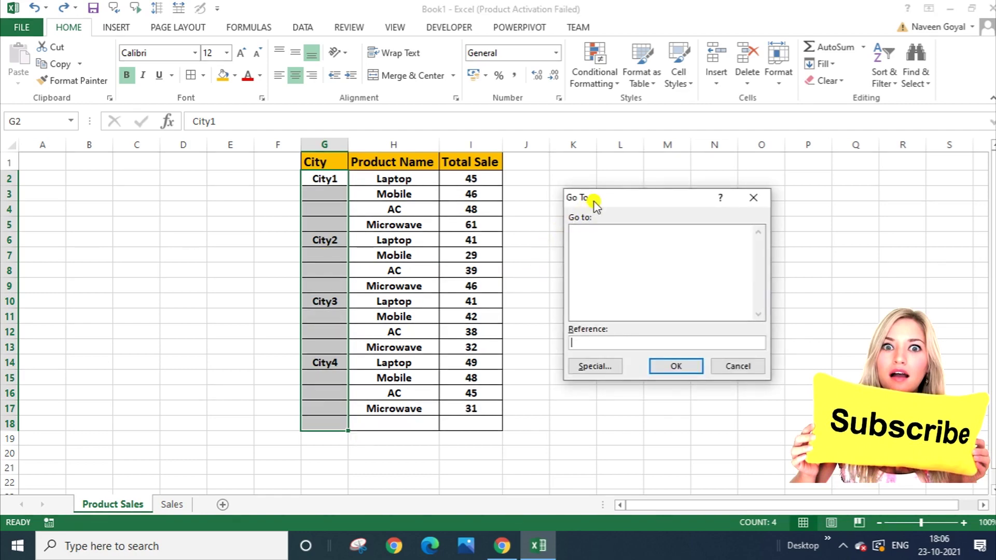
pyautogui.click(596, 368)
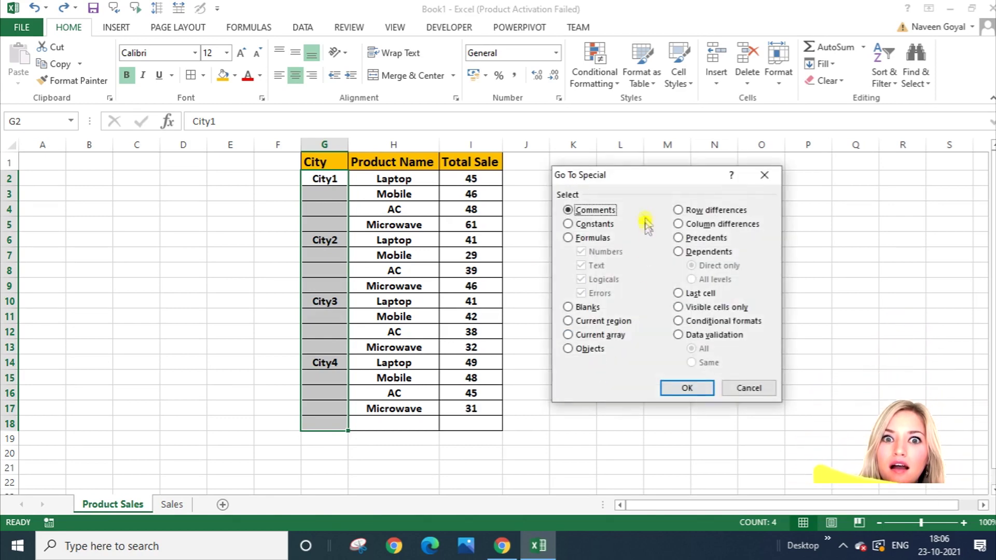
pyautogui.click(569, 225)
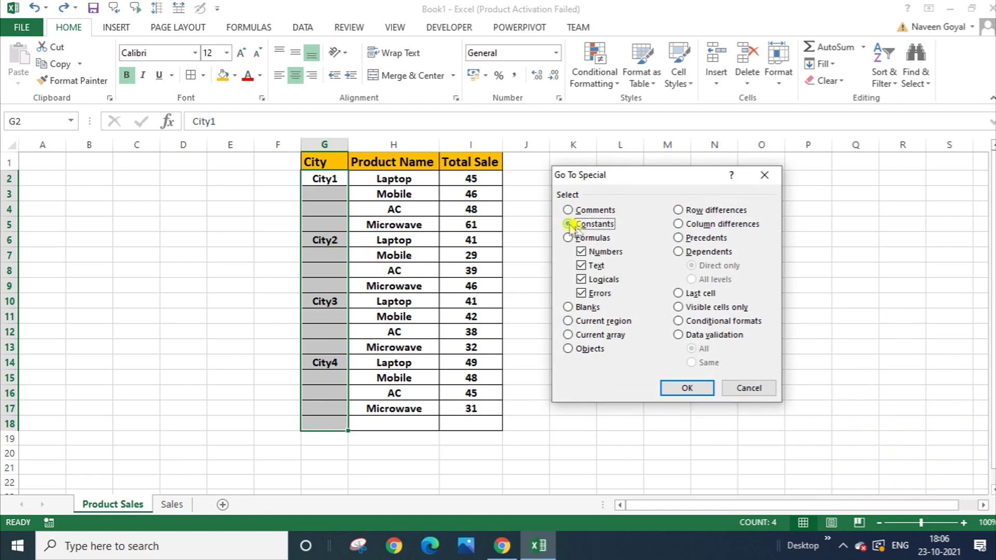
pyautogui.click(673, 389)
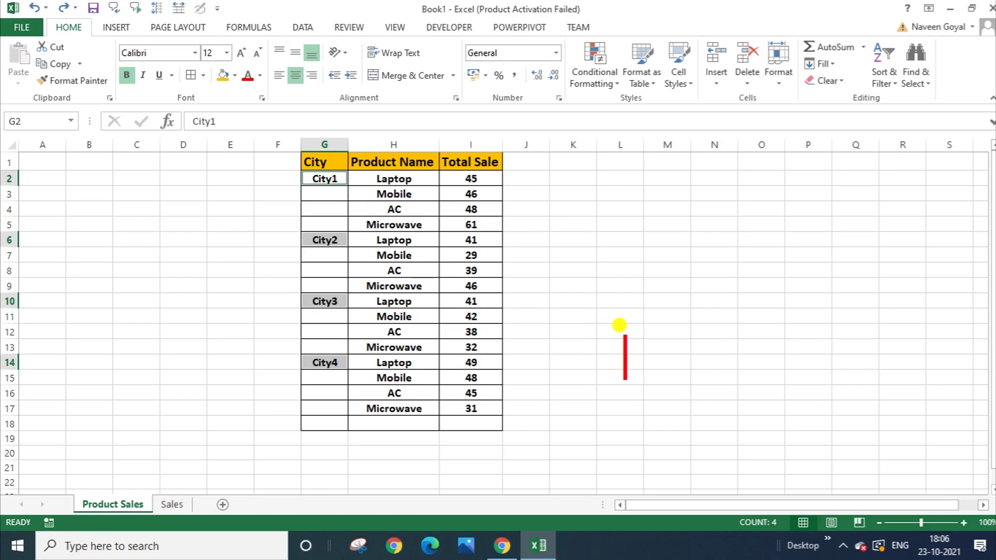
pyautogui.write('ctr + ')
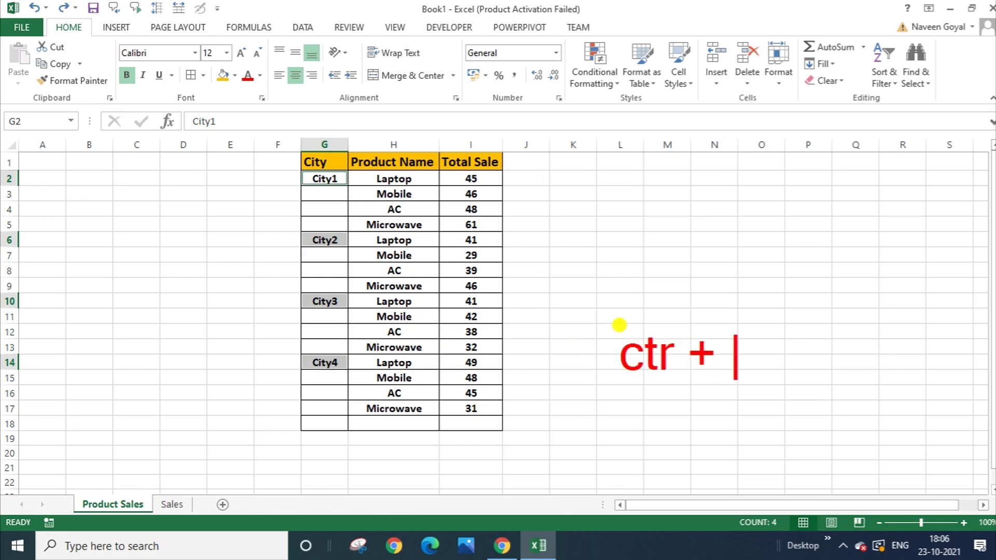
pyautogui.write('shift + +')
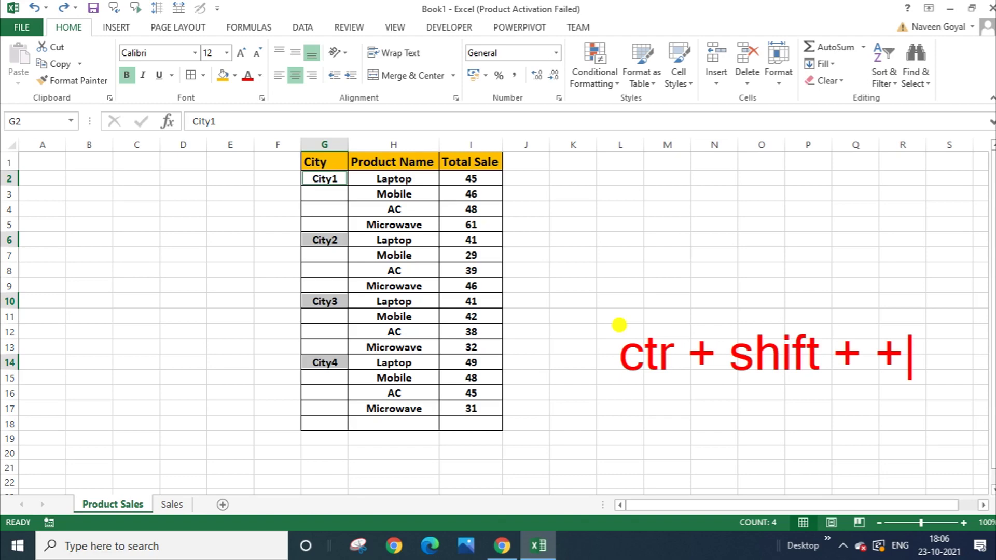
pyautogui.press('Escape')
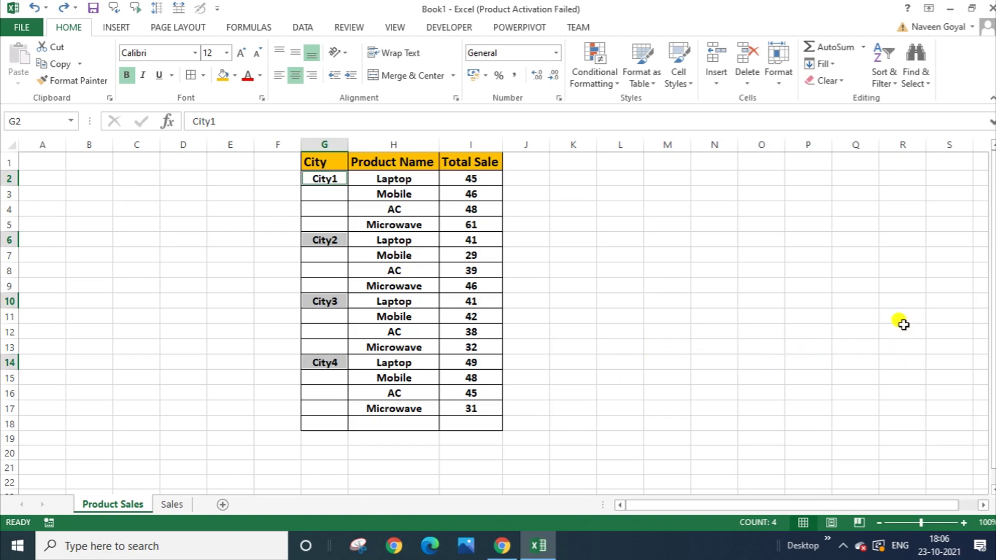
# Insert an entire row above each of the selected City1 to City4 cells.
pyautogui.hotkey('ctrl', 'shift', '+')
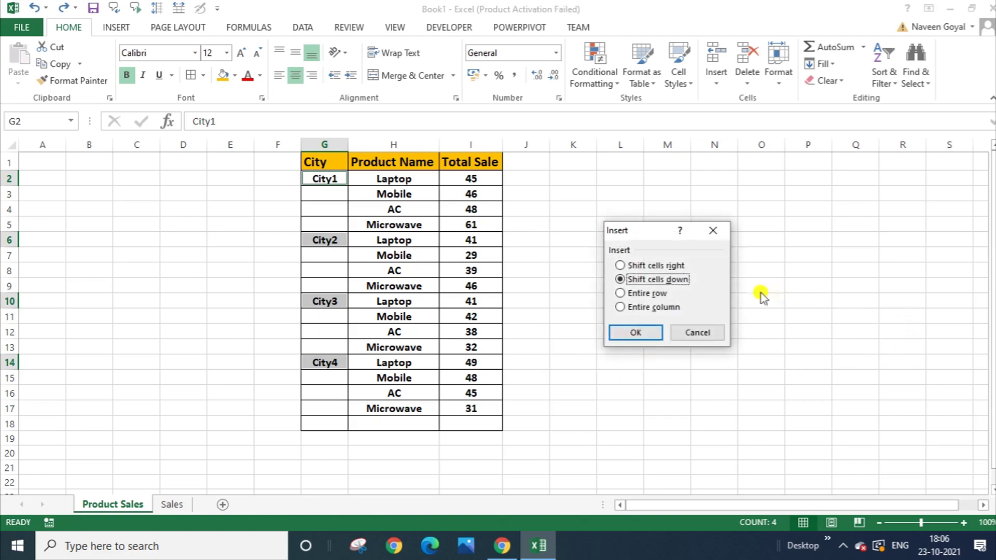
pyautogui.click(653, 293)
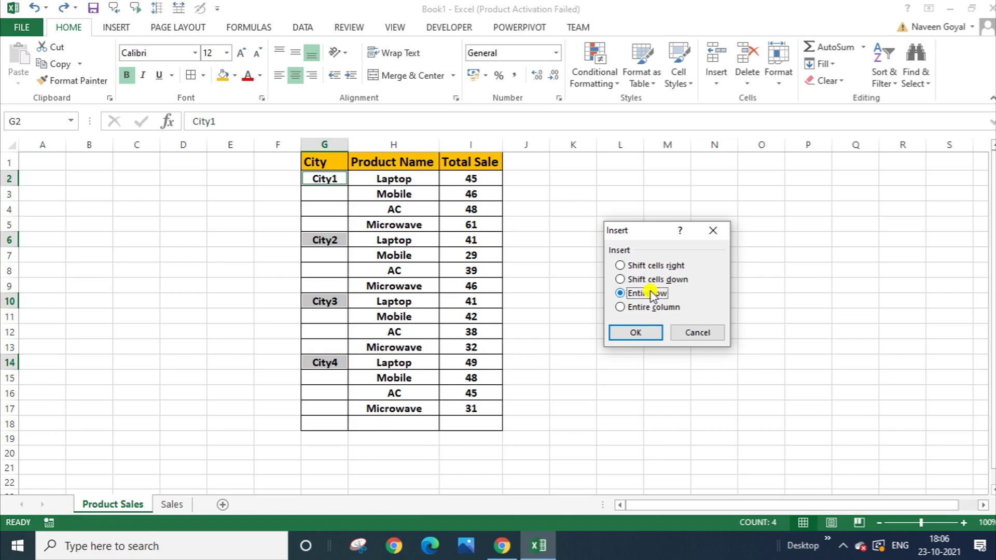
pyautogui.click(641, 332)
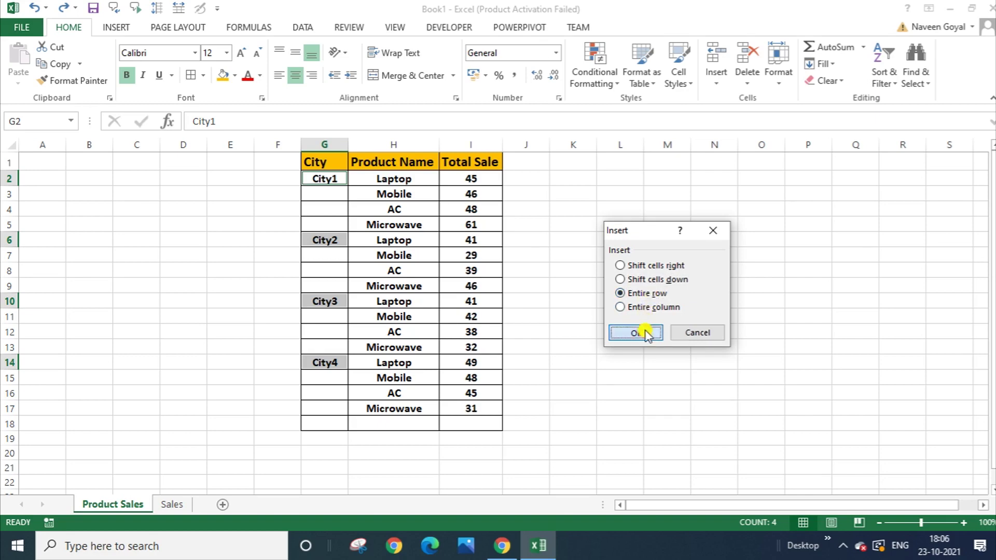
pyautogui.click(579, 302)
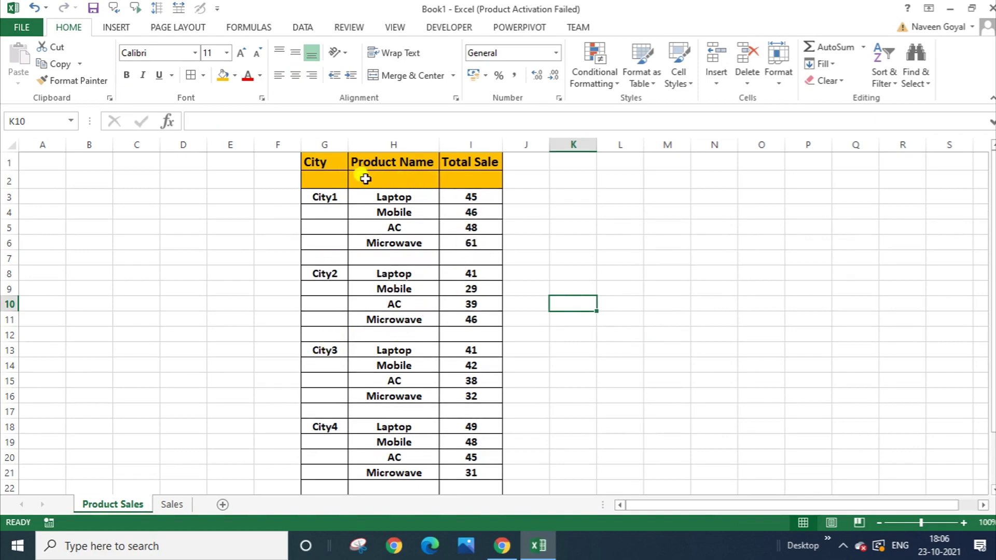
# Delete the empty orange row 2 between the header and City1.
pyautogui.click(6, 180)
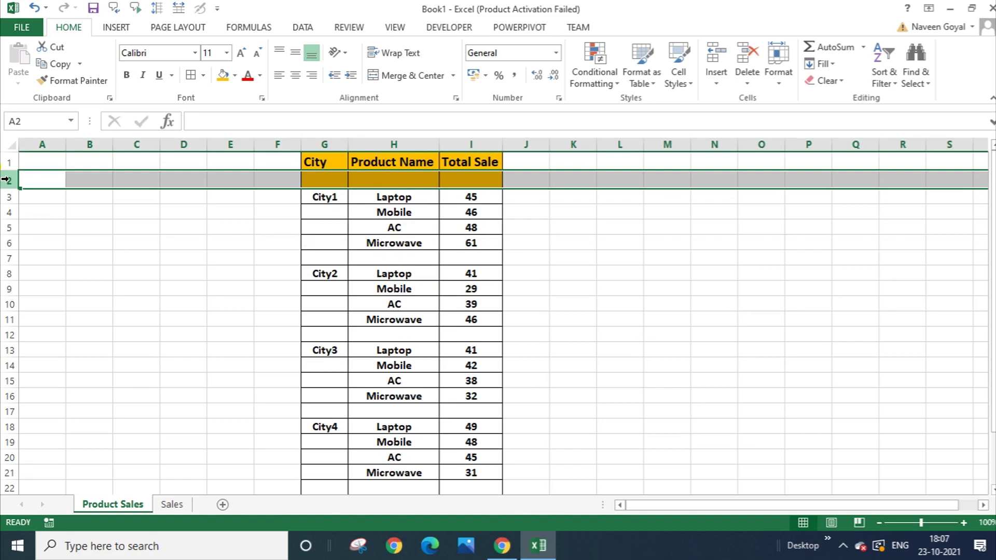
pyautogui.hotkey('ctrl', '-')
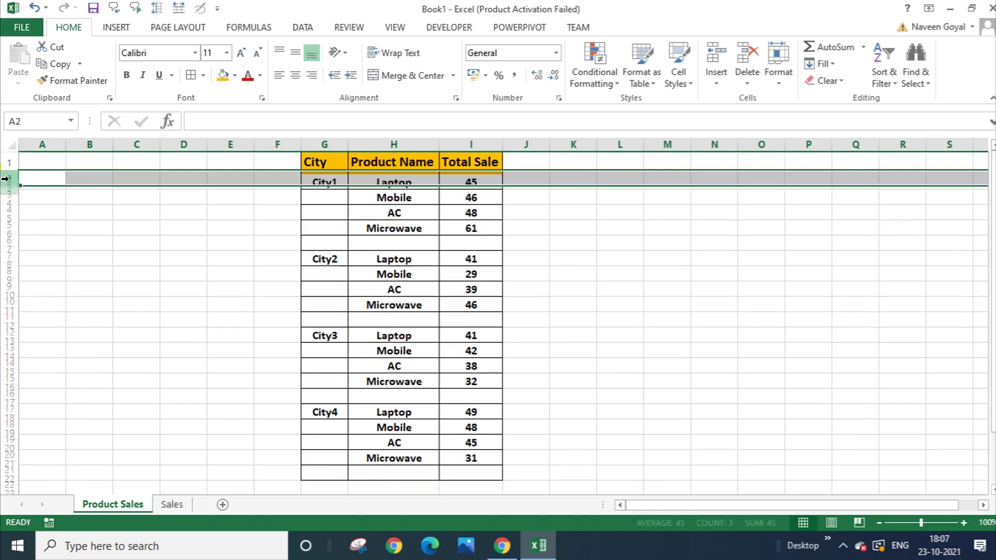
pyautogui.click(216, 282)
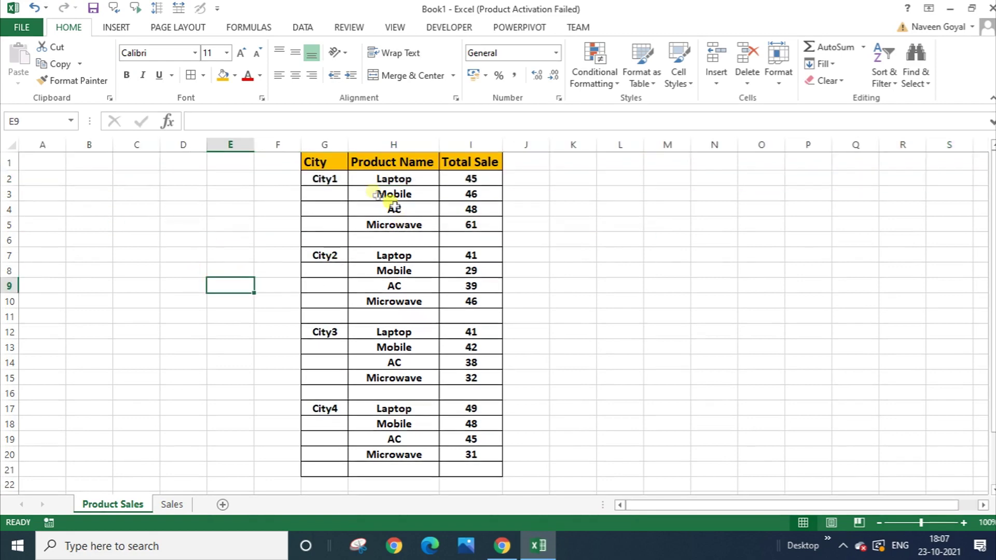
# Select only the blank cells in the Total Sale range I2:I21 using Go To Special.
pyautogui.click(490, 238)
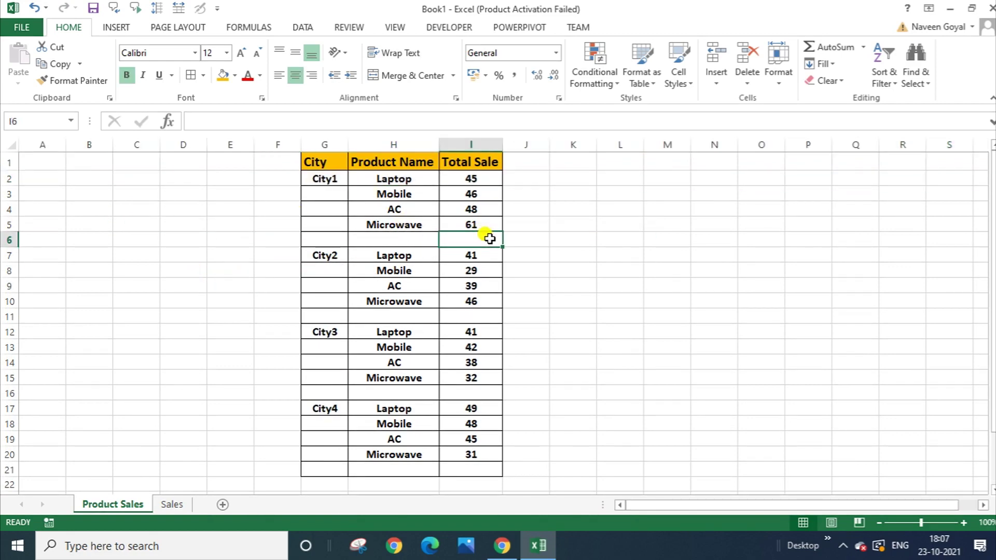
pyautogui.click(483, 178)
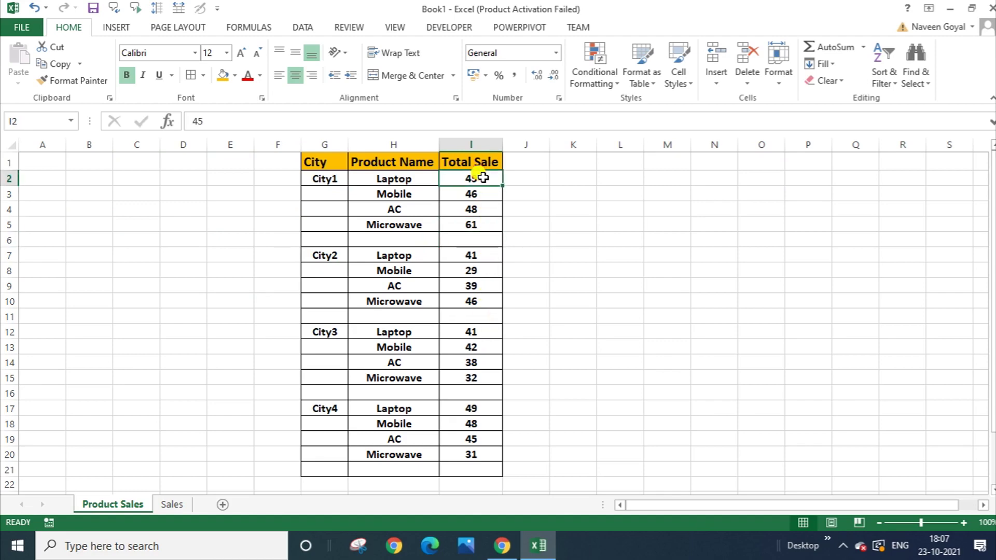
pyautogui.moveTo(477, 175); pyautogui.dragTo(483, 467)
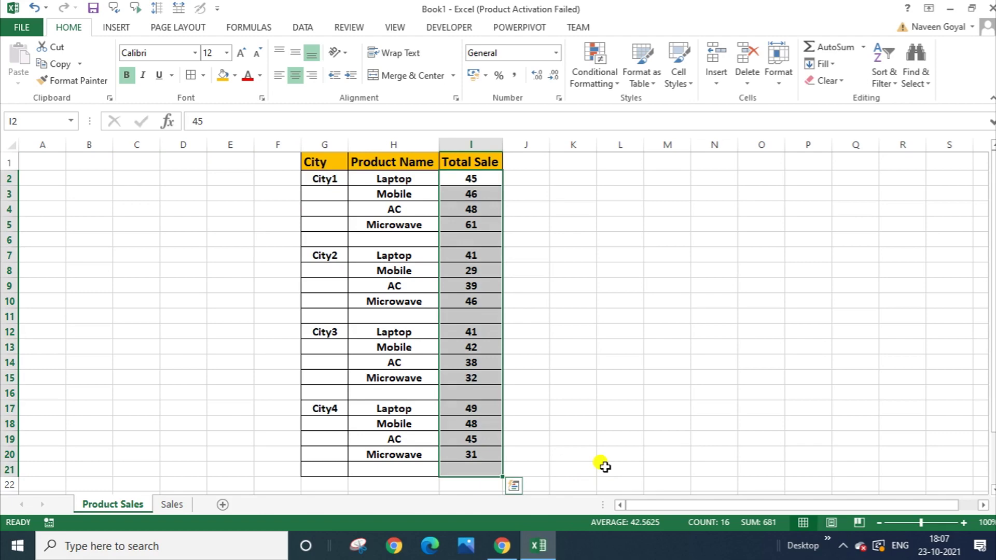
pyautogui.hotkey('ctrl', 'g')
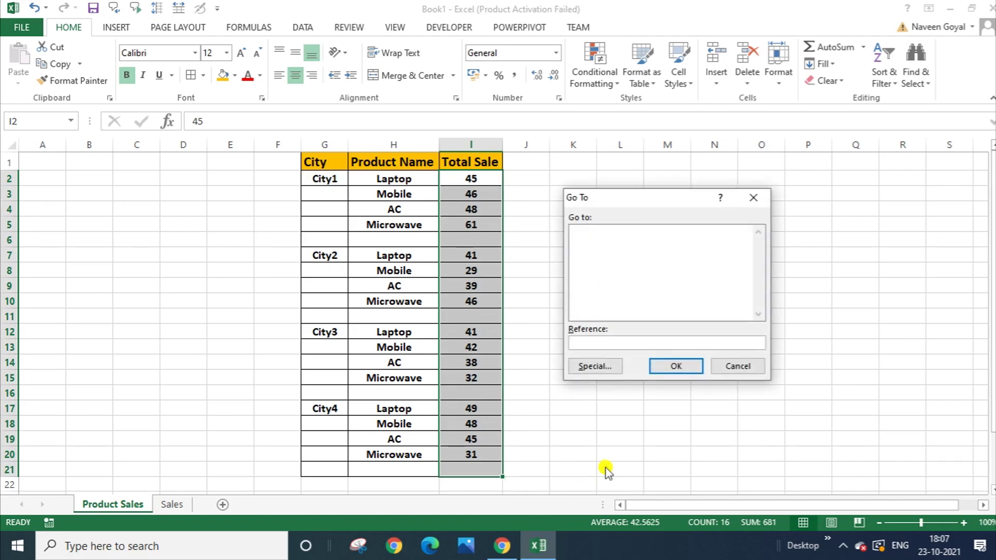
pyautogui.click(600, 368)
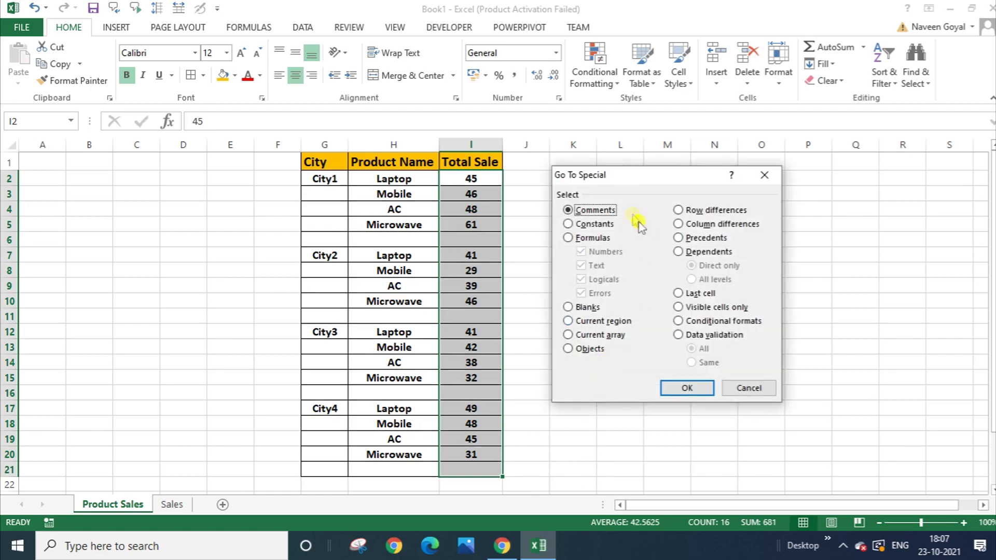
pyautogui.click(583, 307)
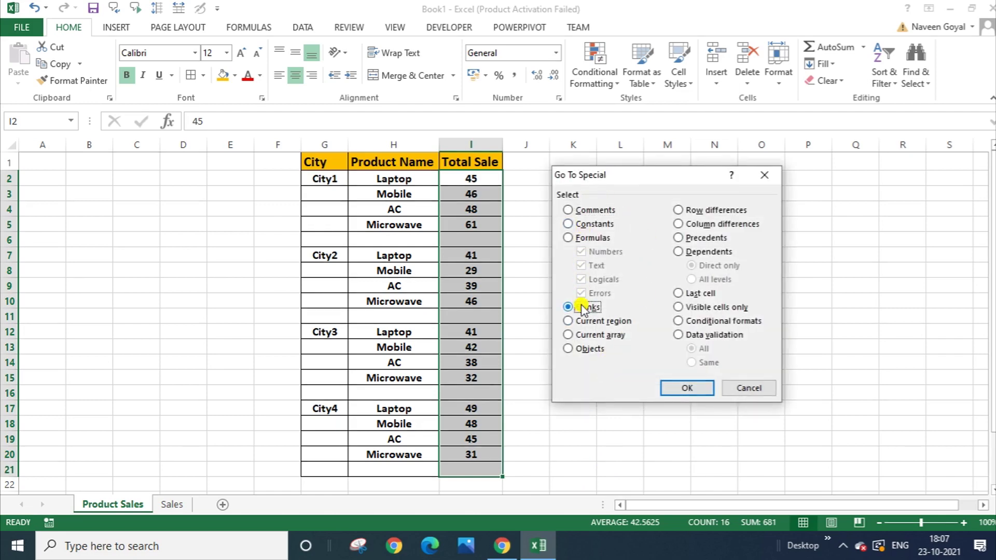
pyautogui.click(674, 390)
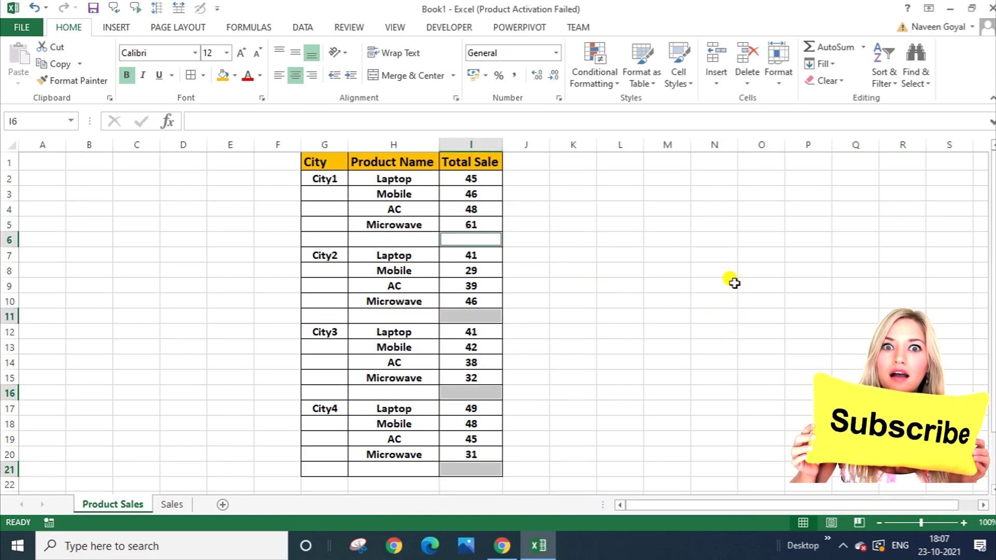
# Try AutoSum on the selected blank Total Sale cells, and undo the inserted subtotals.
pyautogui.hotkey('alt', '=')
pyautogui.click(673, 330)
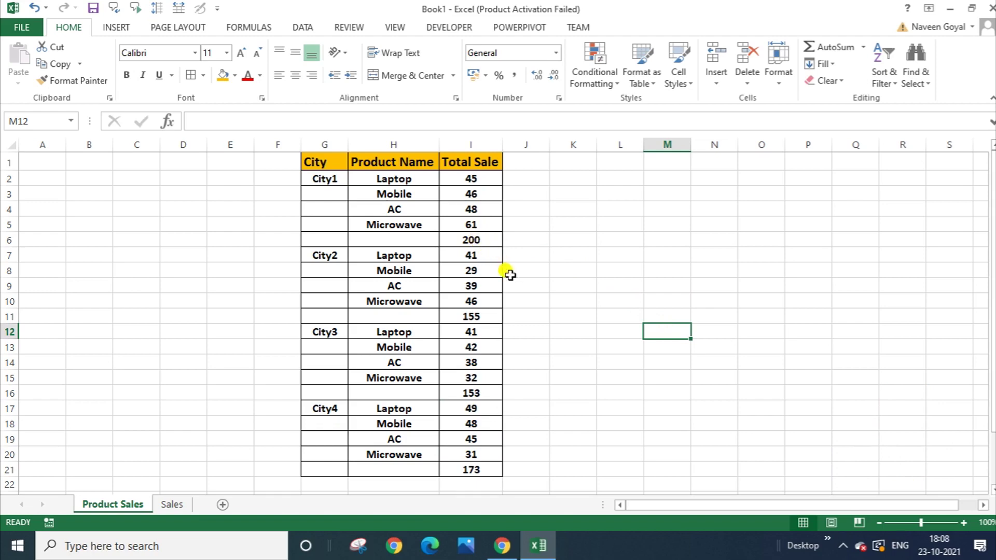
pyautogui.hotkey('ctrl', 'z')
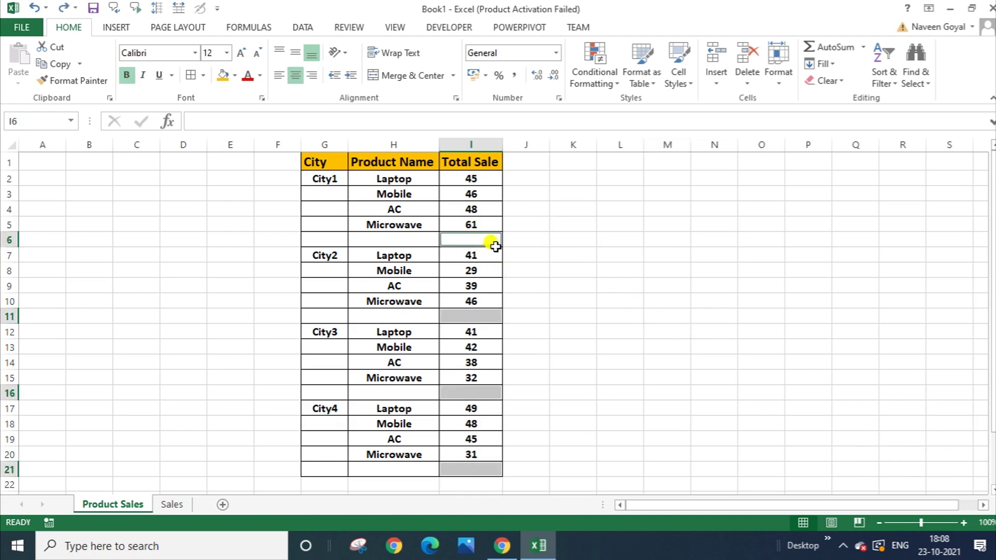
# Insert AutoSum subtotals in the selected blank Total Sale cells I6, I11, I16 and I21, and fill them with orange.
pyautogui.hotkey('alt', '=')
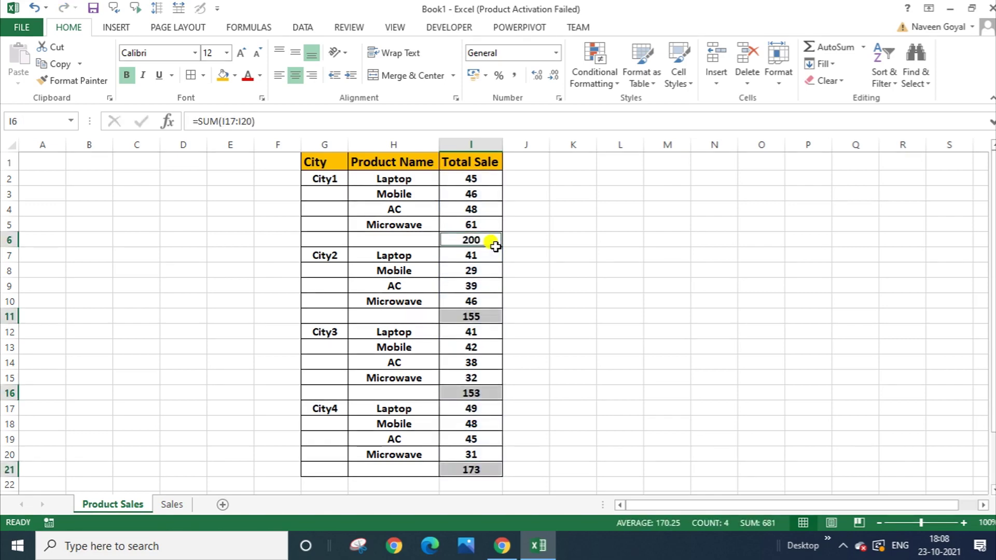
pyautogui.click(223, 76)
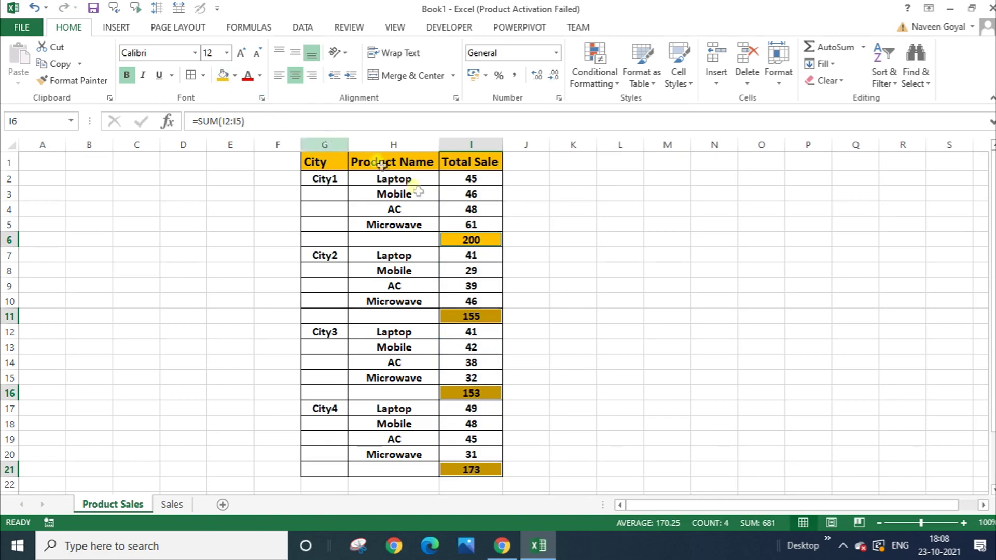
pyautogui.click(576, 282)
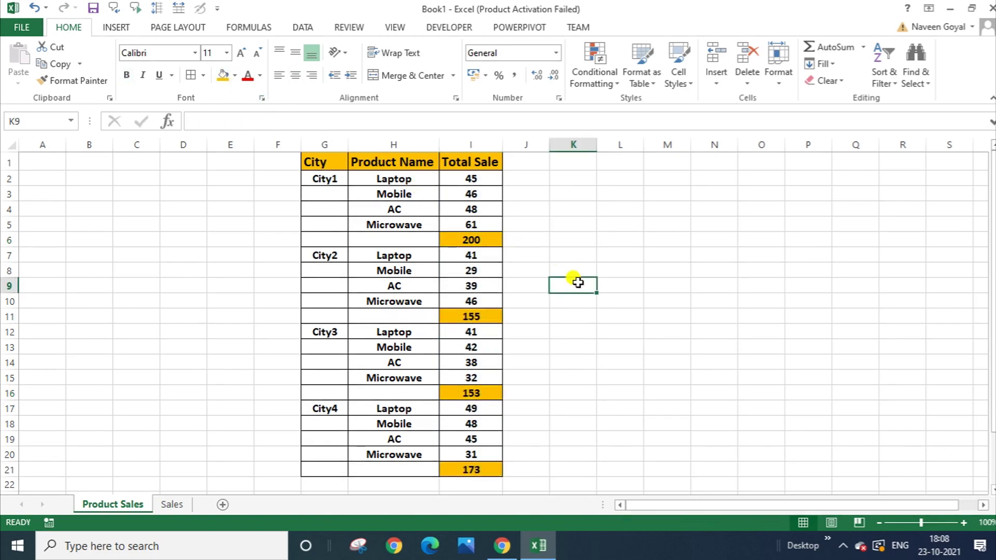